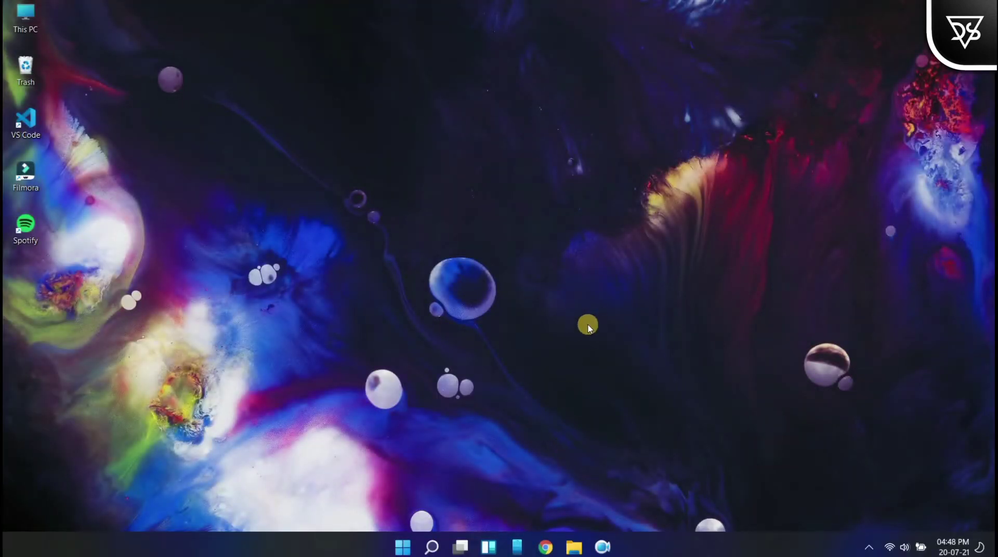
- Open Chrome with the first listed profile and search Google for "hackbgrt github"
left_click(544, 548)
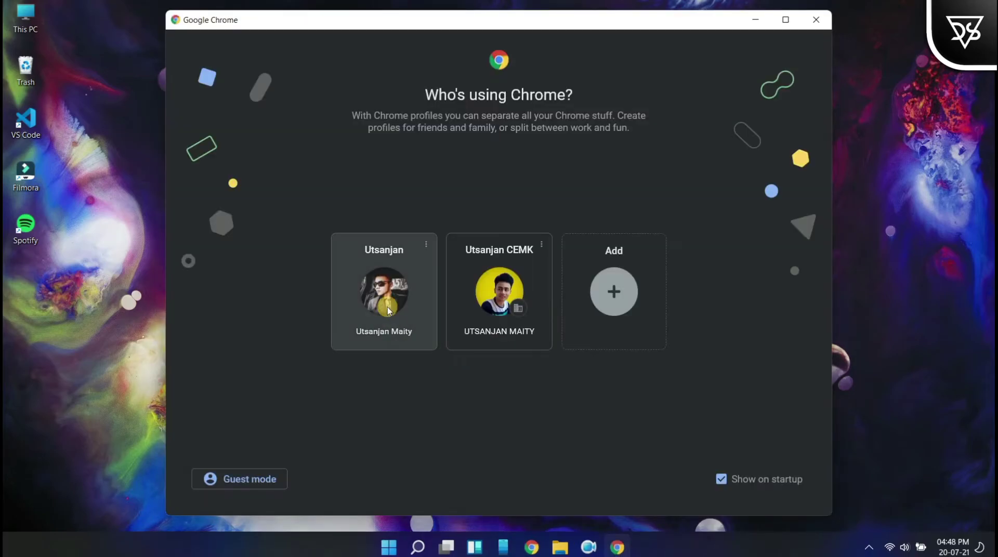
left_click(385, 304)
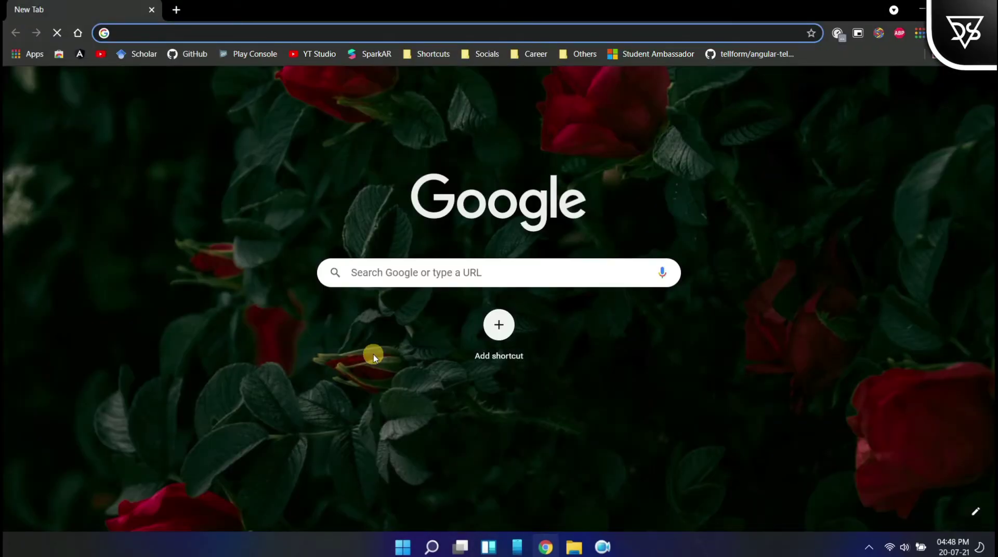
type("hackbg")
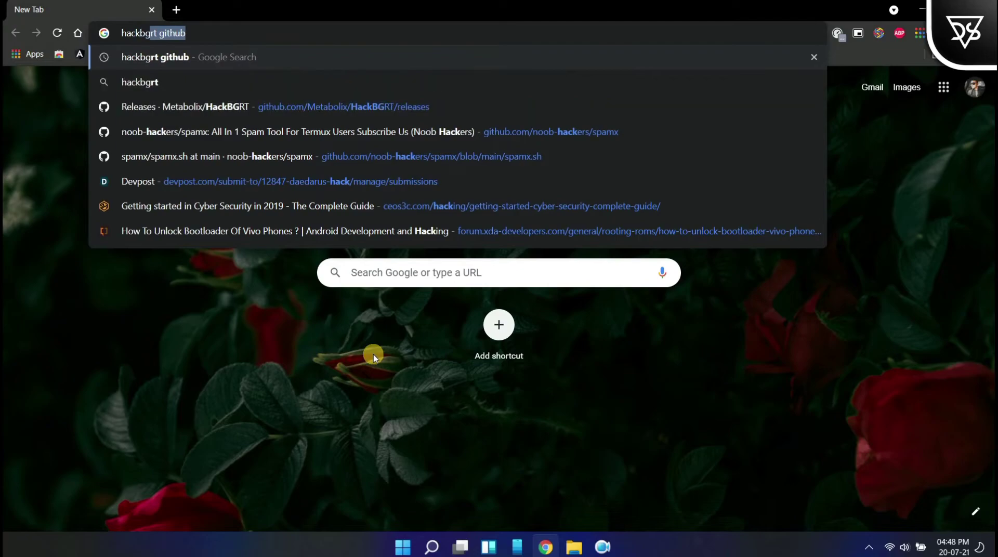
type("rt")
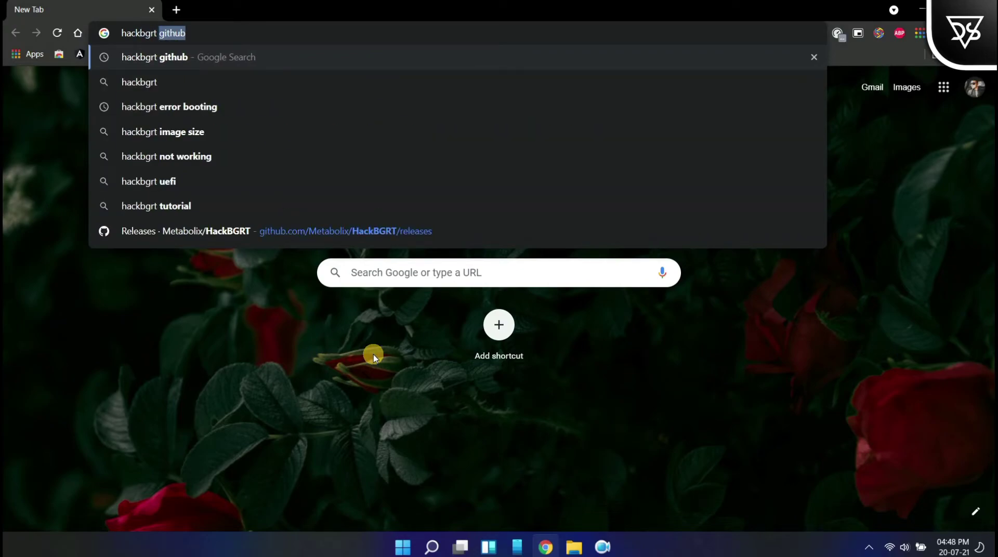
type(" github")
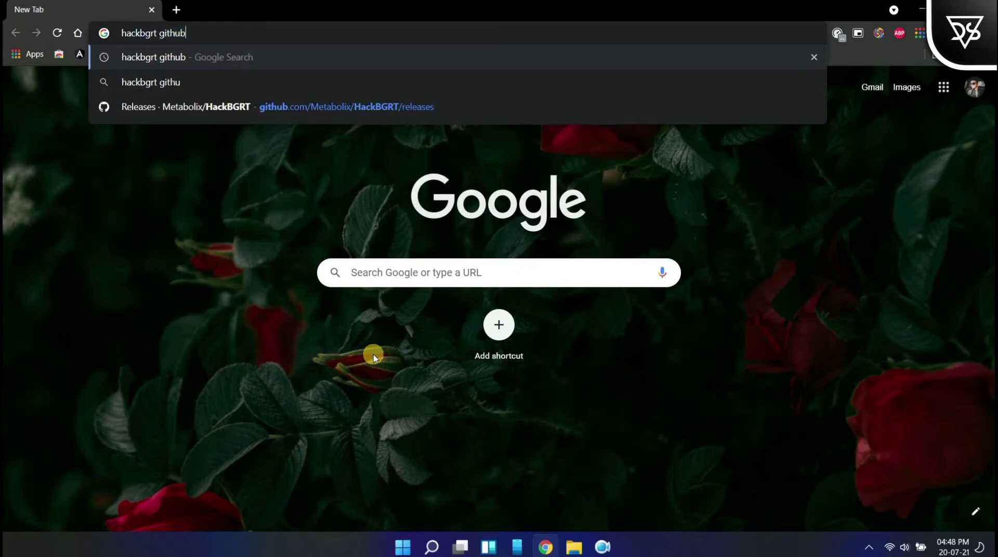
key("Return")
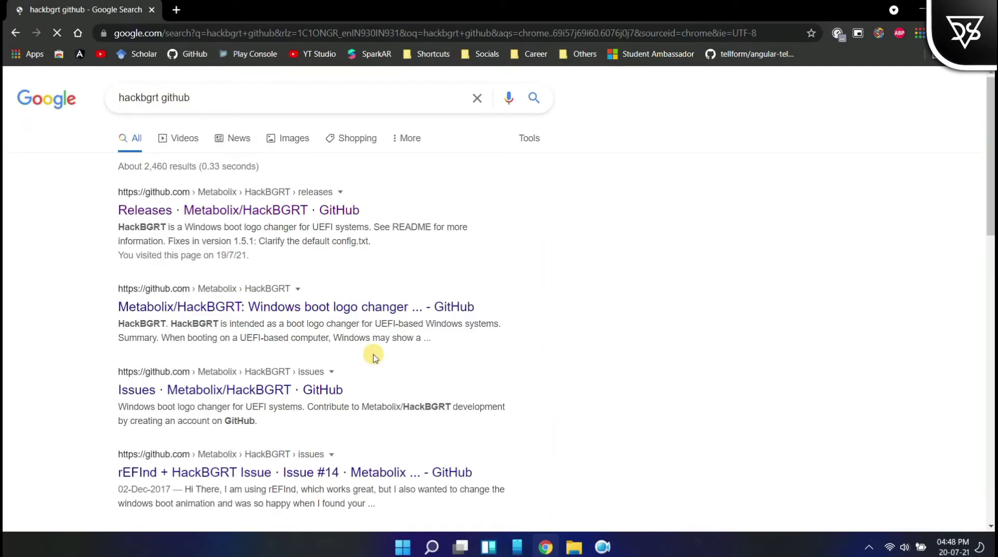
- Download HackBGRT-1.5.1.zip from the Metabolix/HackBGRT releases page on GitHub
left_click(252, 213)
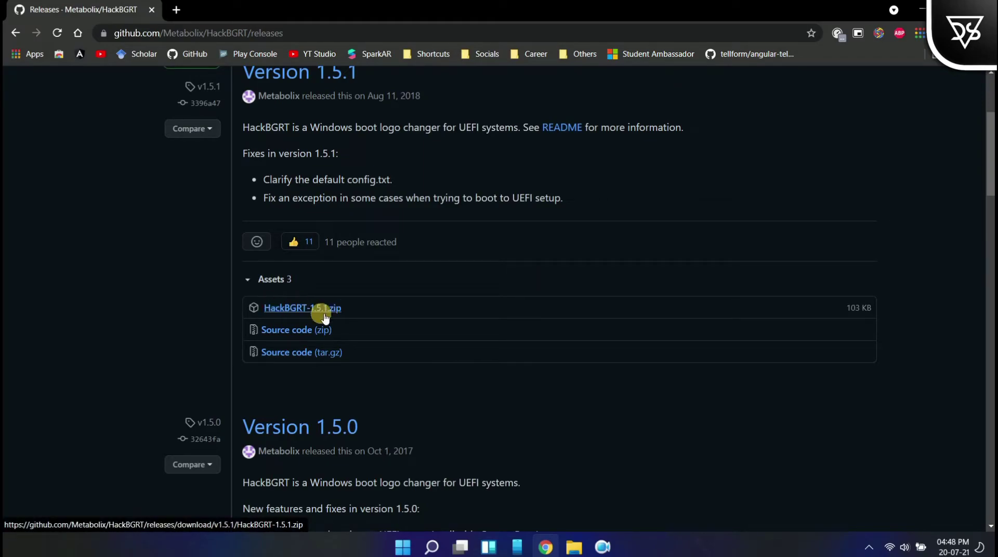
left_click(305, 309)
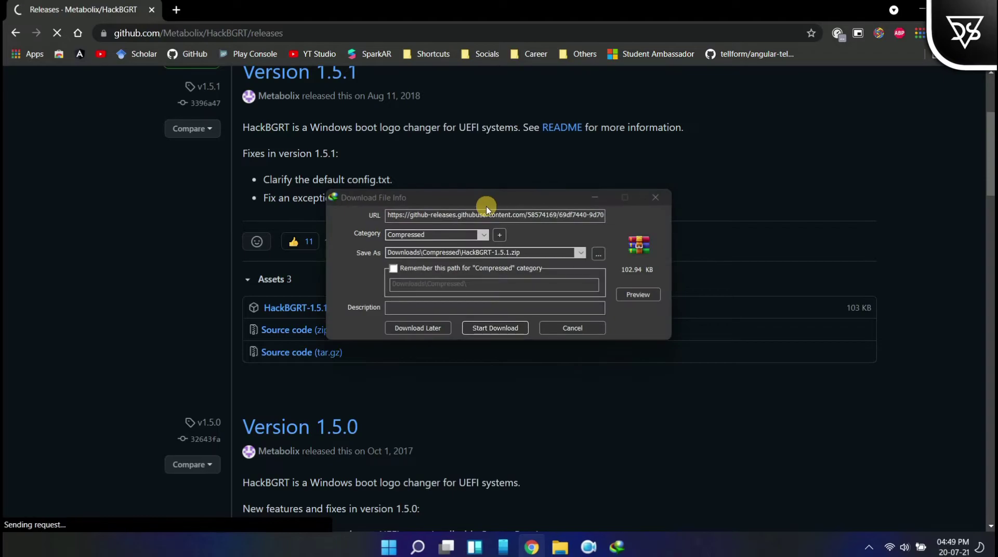
left_click(509, 327)
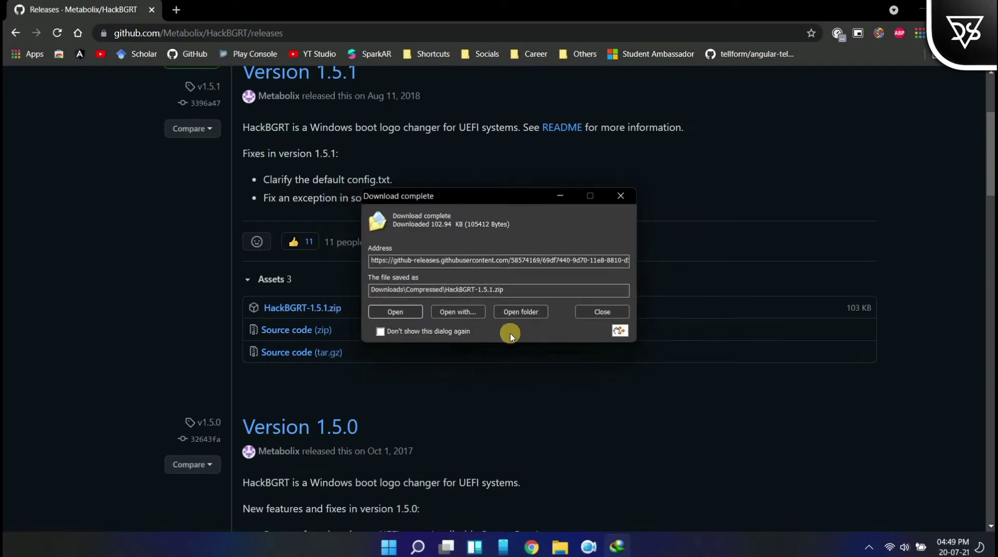
- Open the download folder and move HackBGRT-1.5.1.zip to an open area in the upper middle of the desktop
left_click(519, 312)
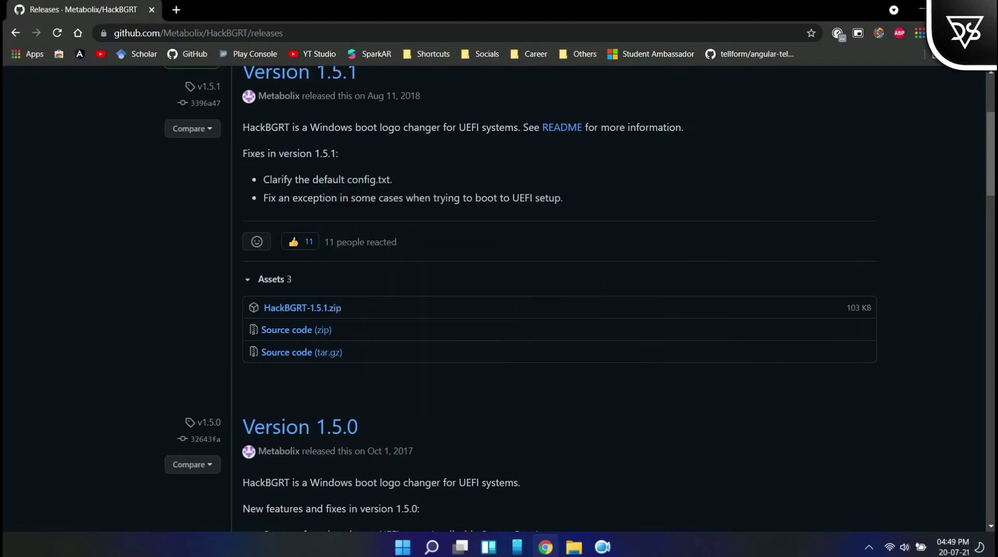
key("super+d")
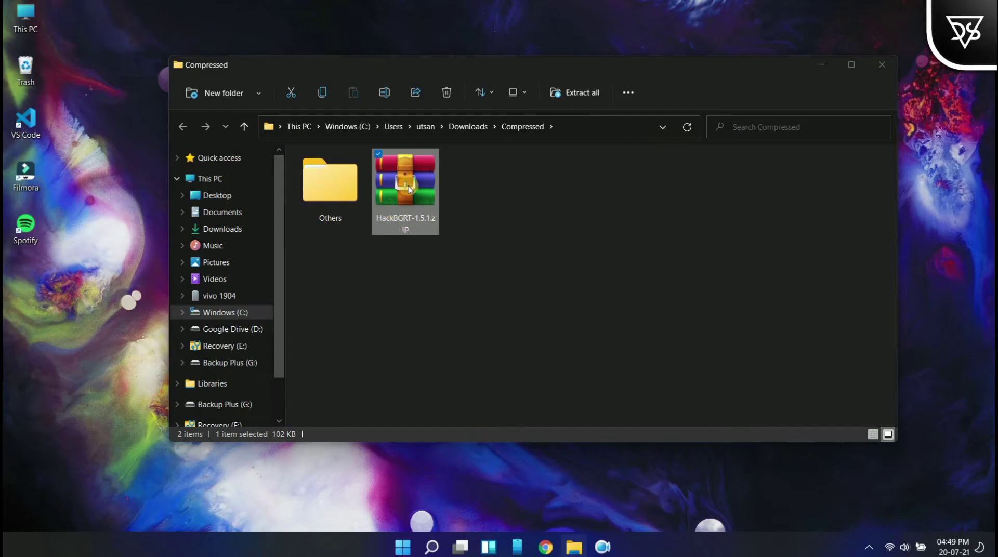
left_click_drag(416, 194, 124, 335)
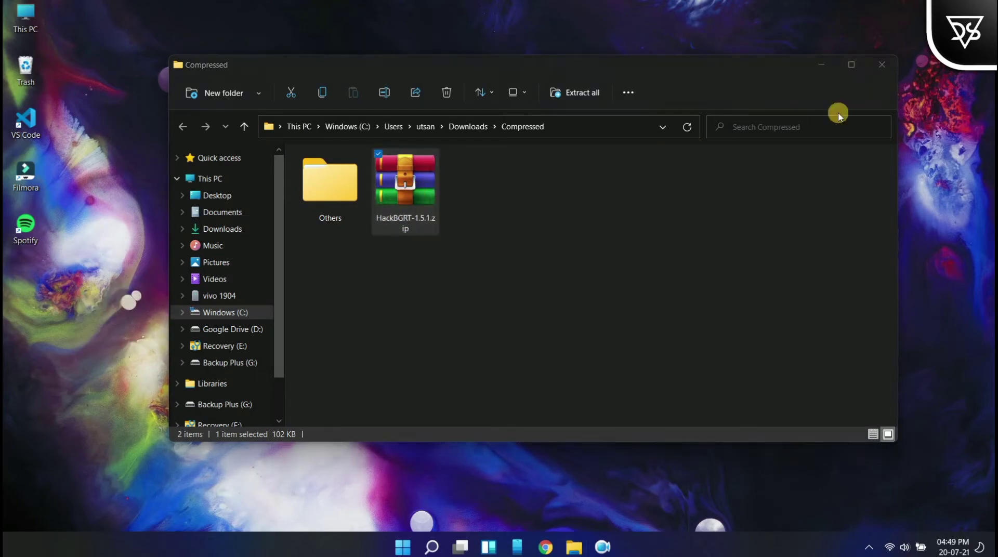
left_click(821, 64)
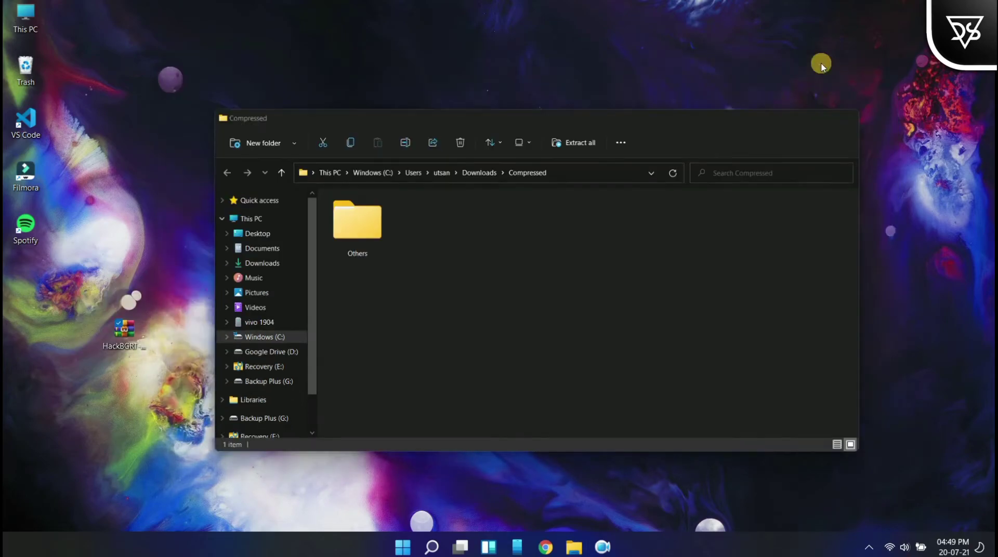
left_click_drag(142, 329, 485, 123)
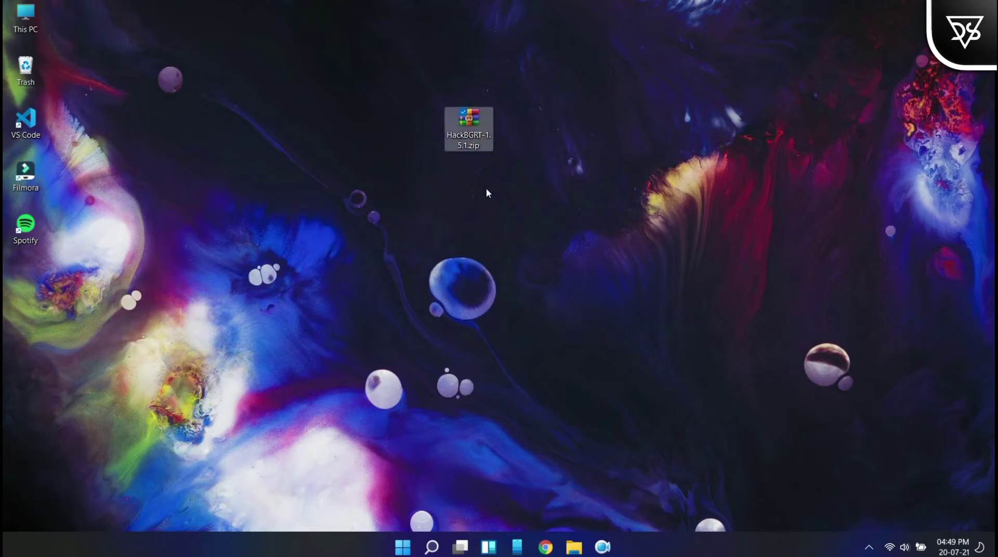
- Extract HackBGRT-1.5.1.zip on the desktop into its own HackBGRT-1.5.1 folder with WinRAR
right_click(486, 138)
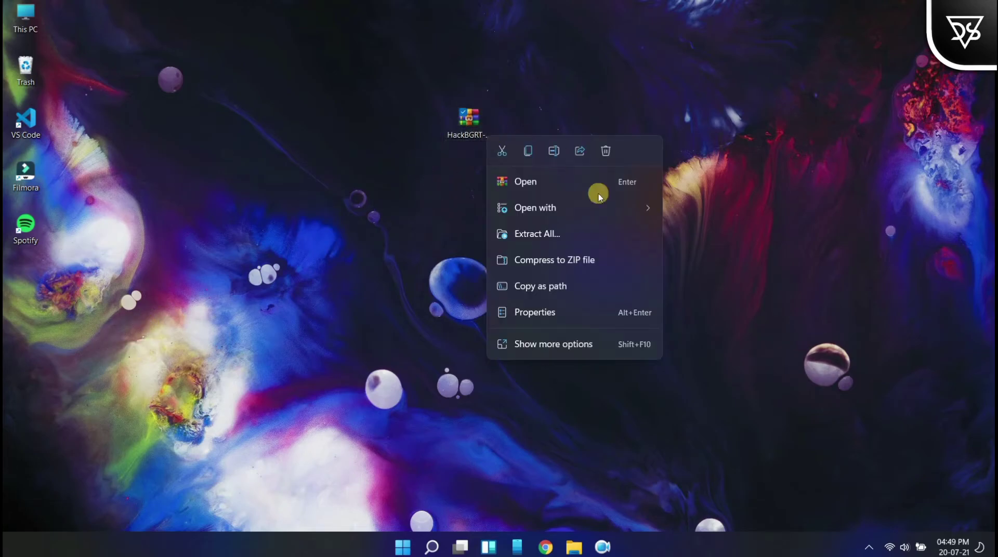
left_click(563, 344)
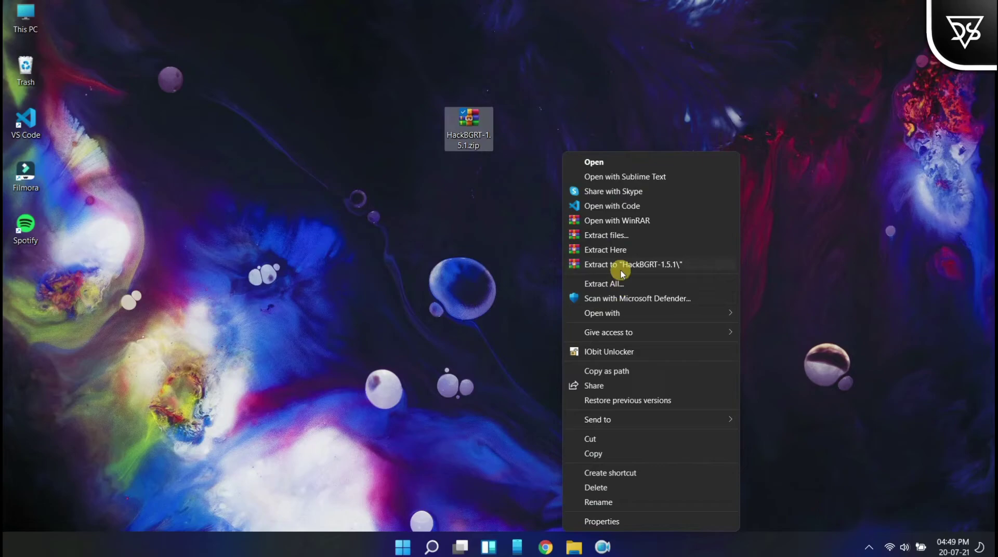
left_click(621, 268)
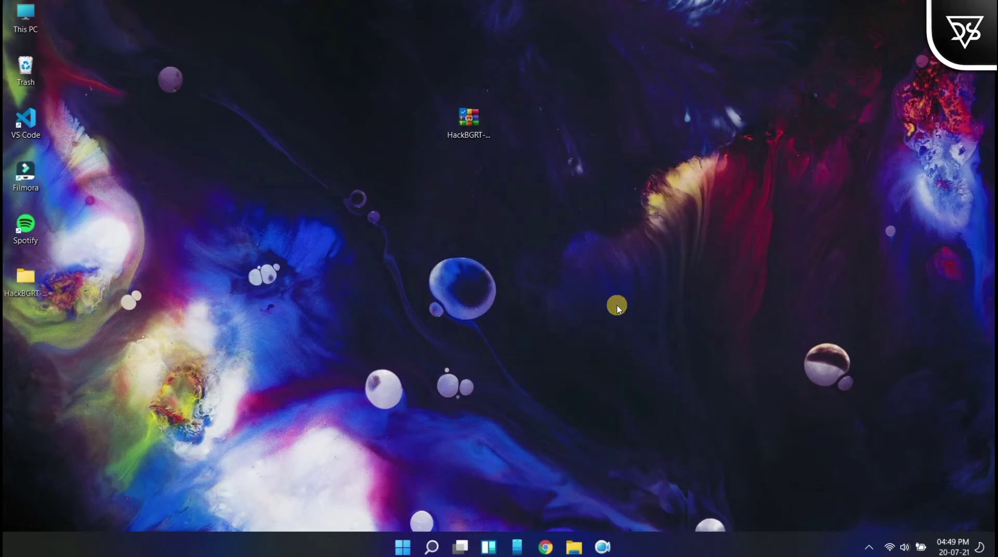
- Place the extracted folder beside the archive on the desktop and open its inner HackBGRT-1.5.1 folder
left_click_drag(50, 278, 335, 134)
left_click(152, 249)
left_click_drag(35, 286, 418, 125)
left_click(389, 171)
left_click(426, 133)
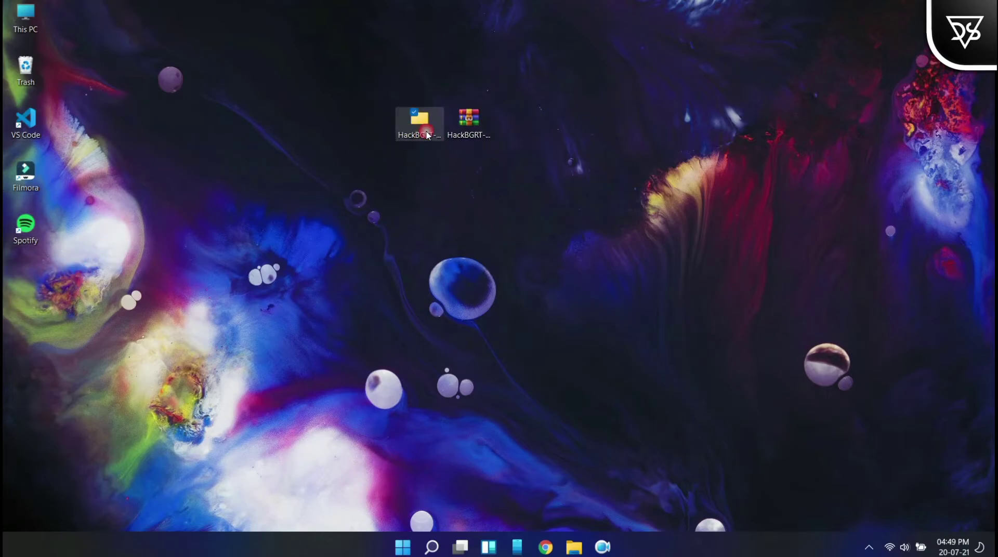
double_click(426, 133)
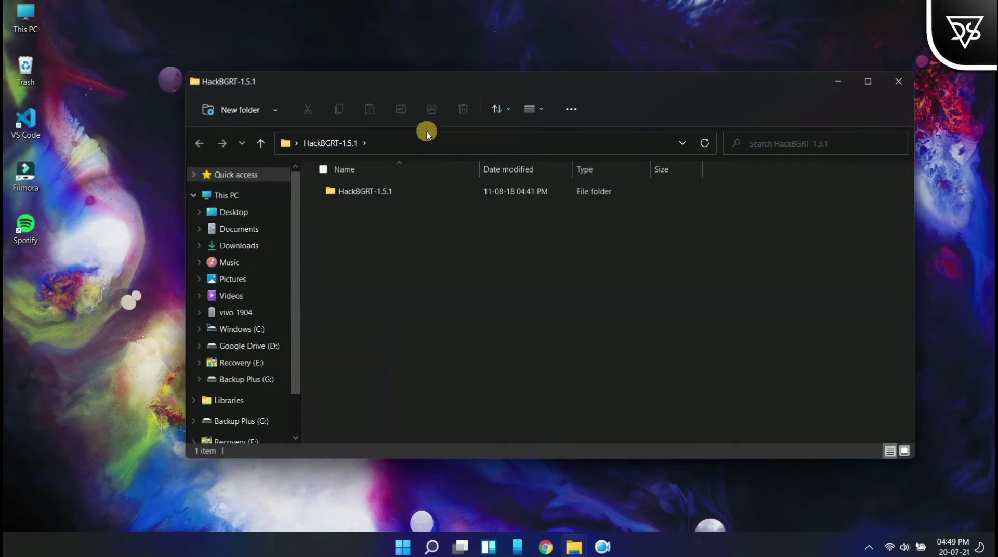
double_click(387, 185)
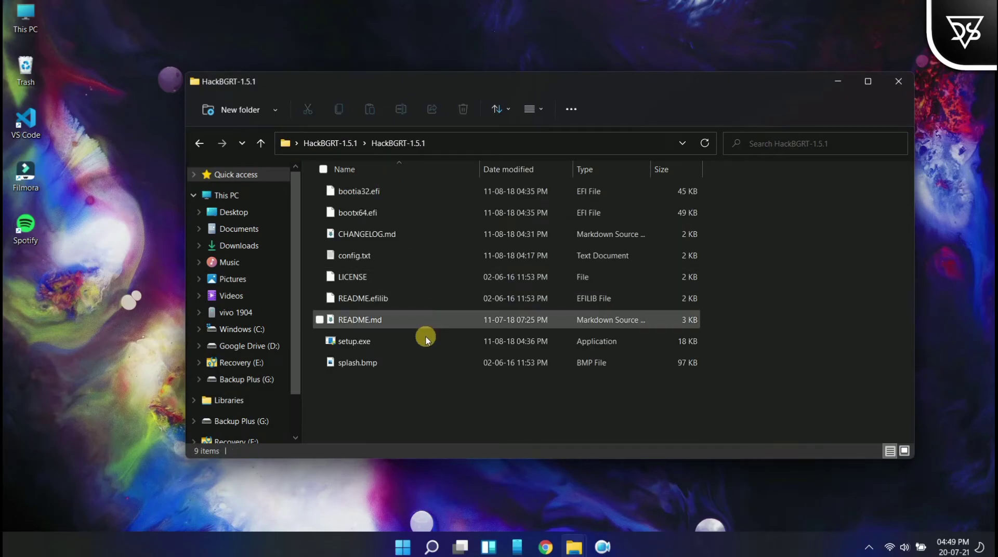
- View the default splash.bmp image in Photos and close the viewer
left_click(375, 364)
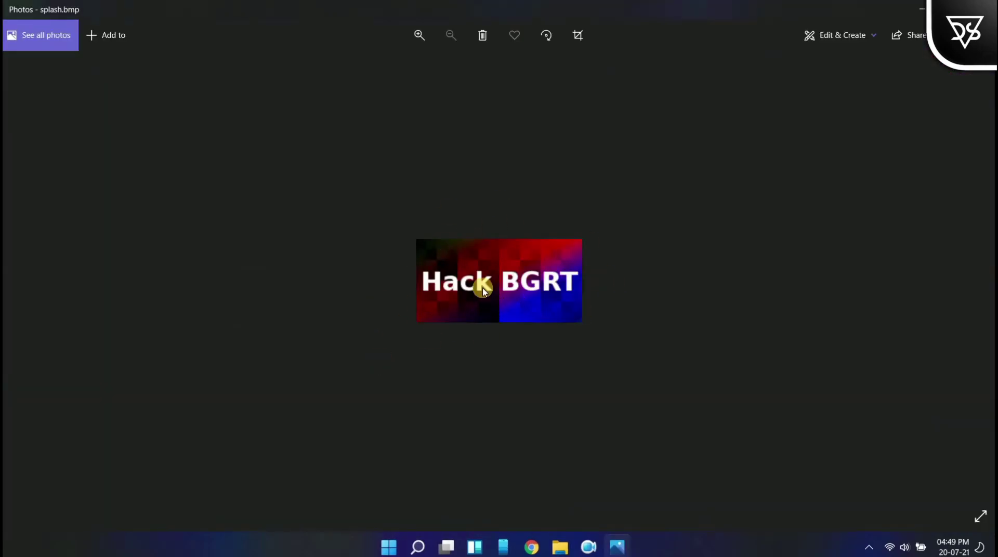
scroll(483, 291, "down", 3)
left_click(985, 9)
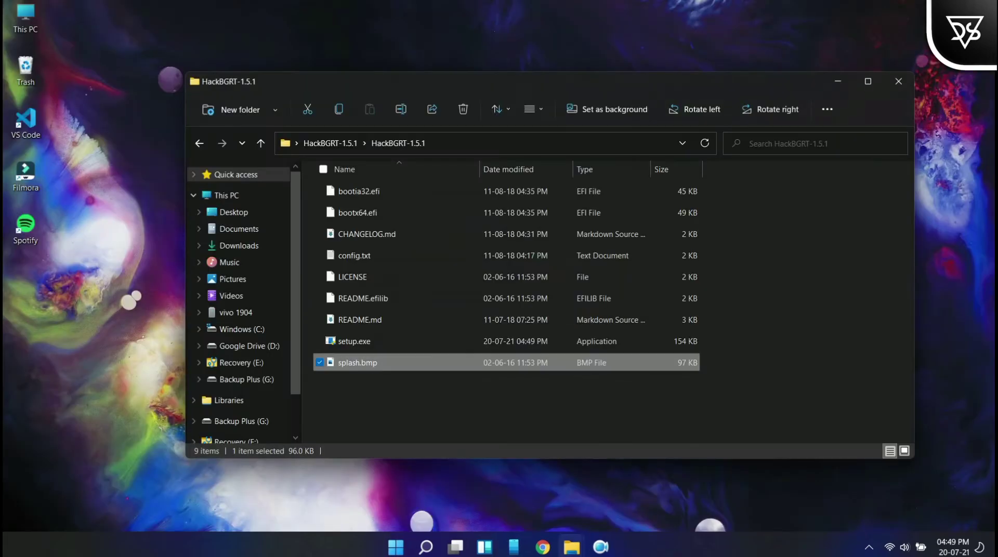
- Copy the custom splash.bmp logo from the Pictures folder
left_click(244, 280)
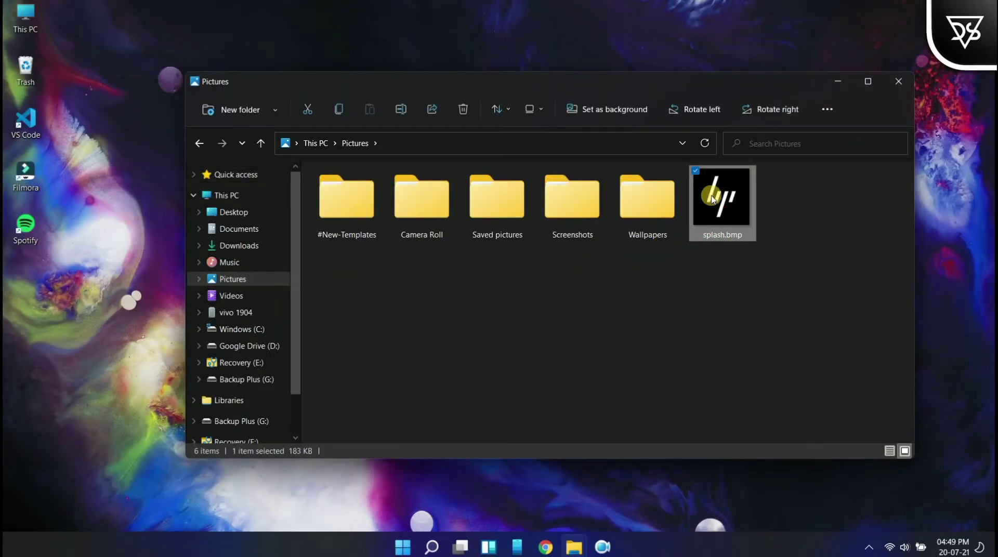
right_click(712, 198)
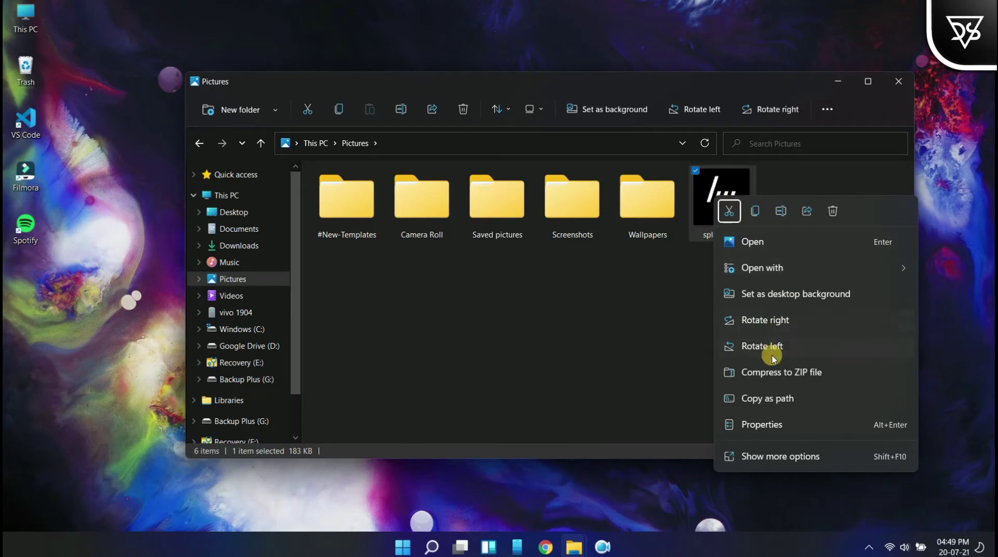
left_click(792, 458)
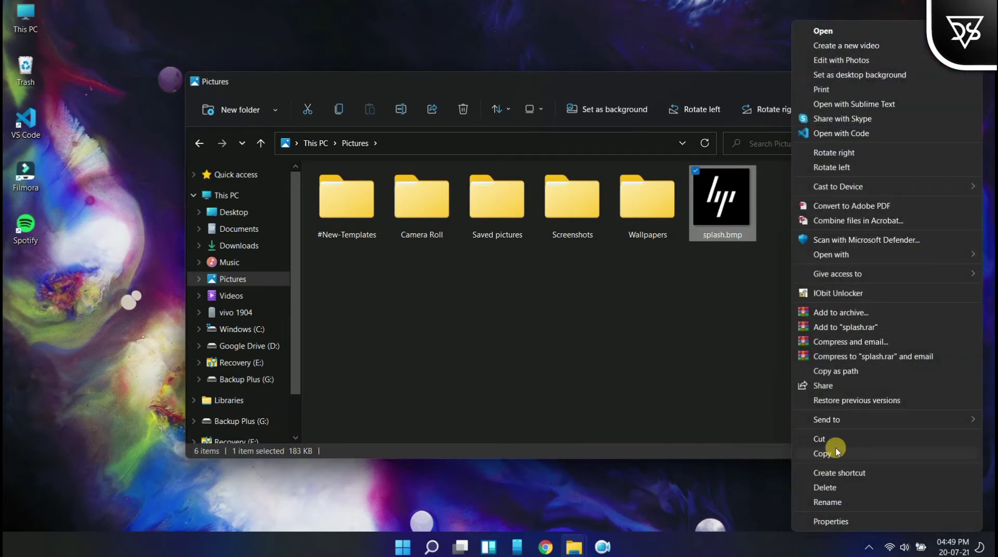
left_click(824, 456)
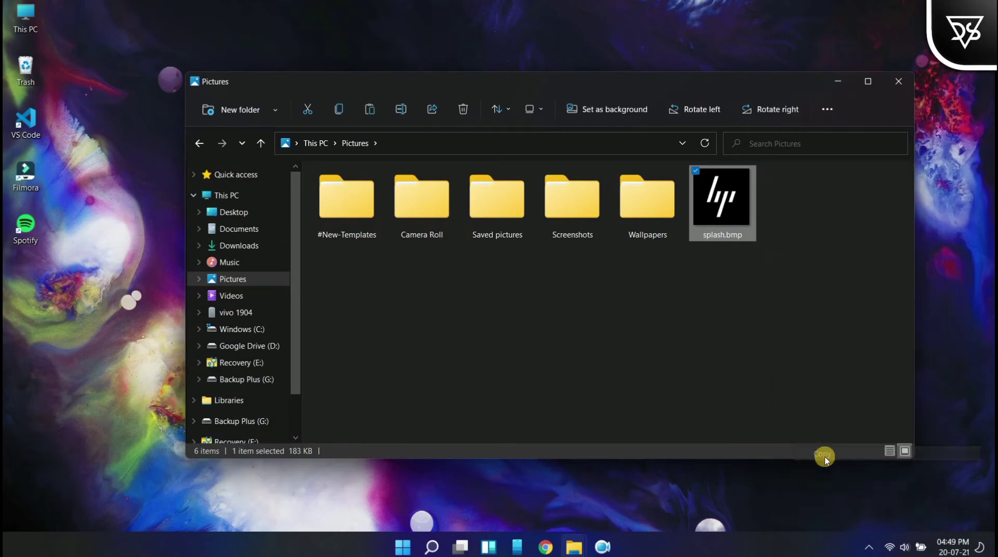
- Return to the inner HackBGRT-1.5.1 folder and delete its default splash.bmp
left_click(208, 146)
left_click(388, 389)
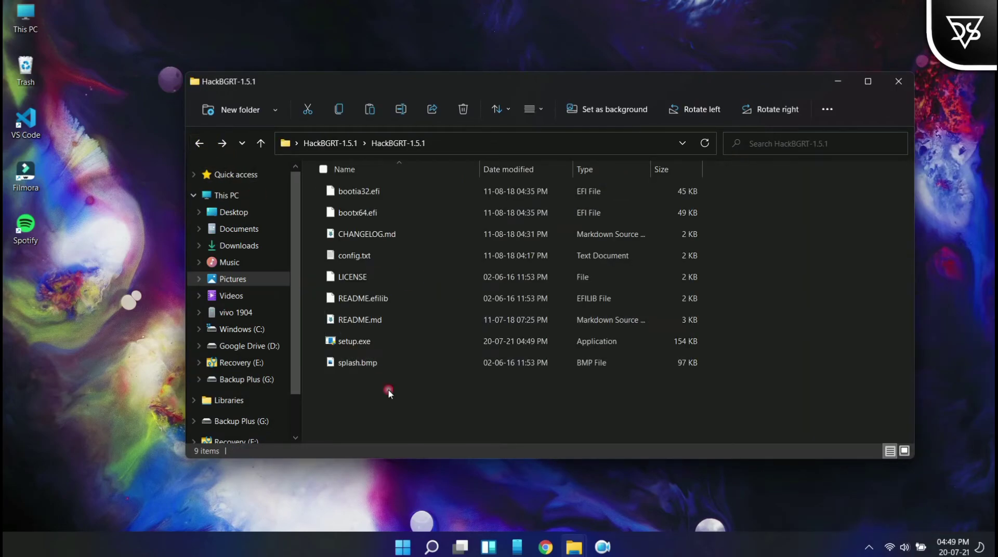
right_click(386, 366)
left_click(386, 372)
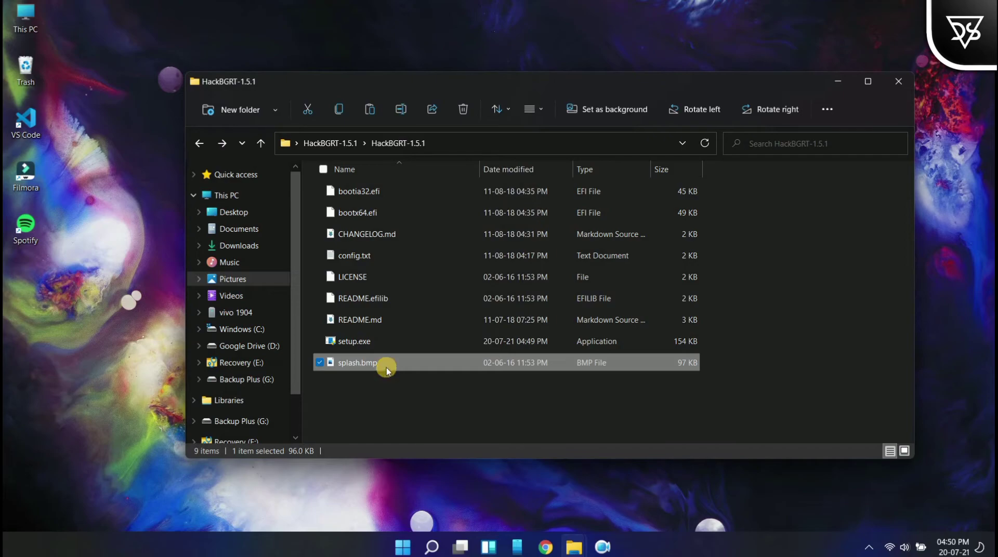
right_click(386, 369)
left_click(430, 352)
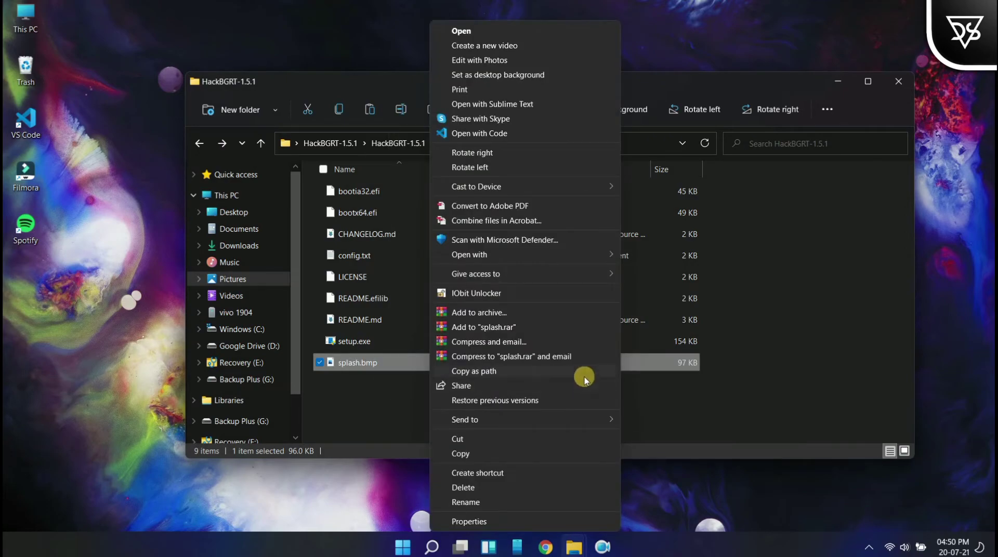
left_click(476, 489)
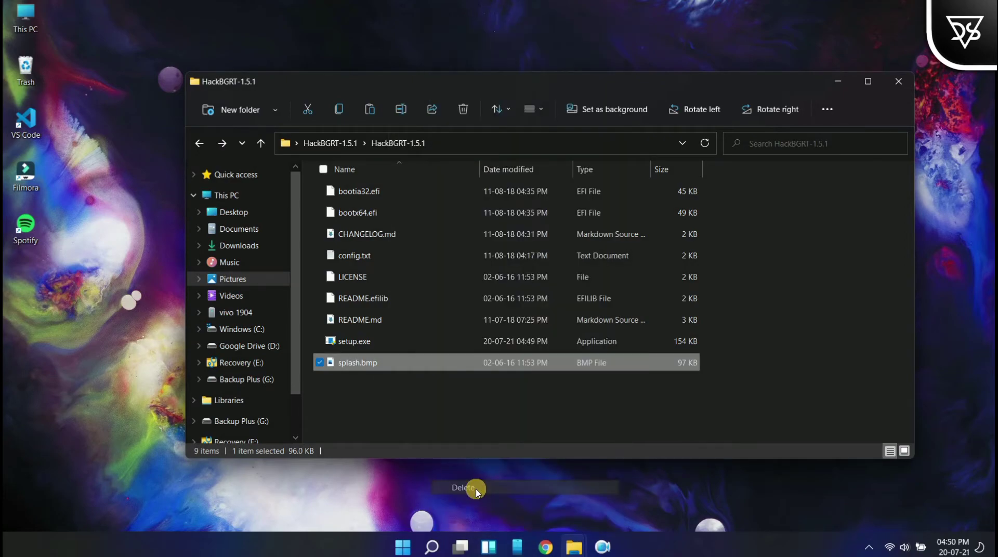
- Paste the copied splash.bmp into the inner HackBGRT-1.5.1 folder and check the image in Photos
right_click(429, 385)
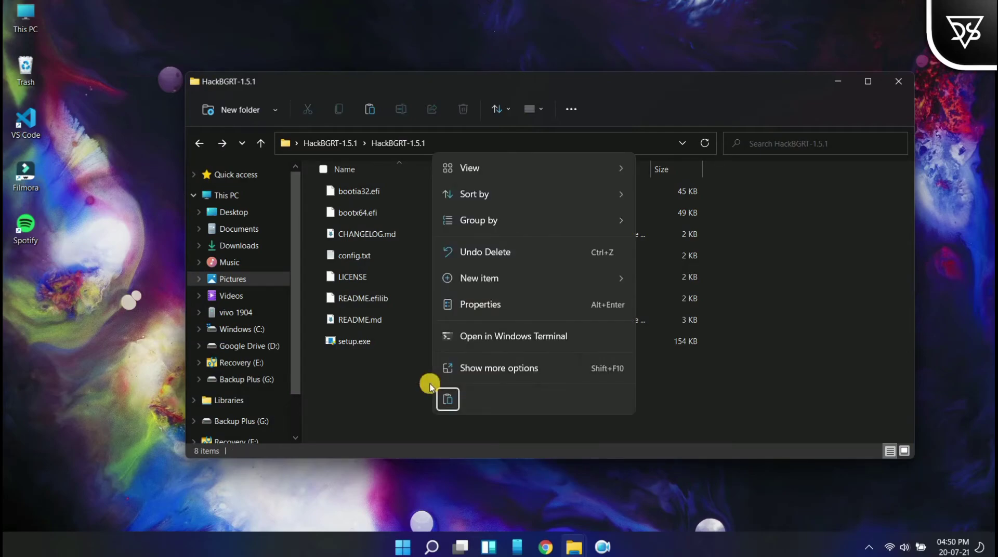
left_click(449, 398)
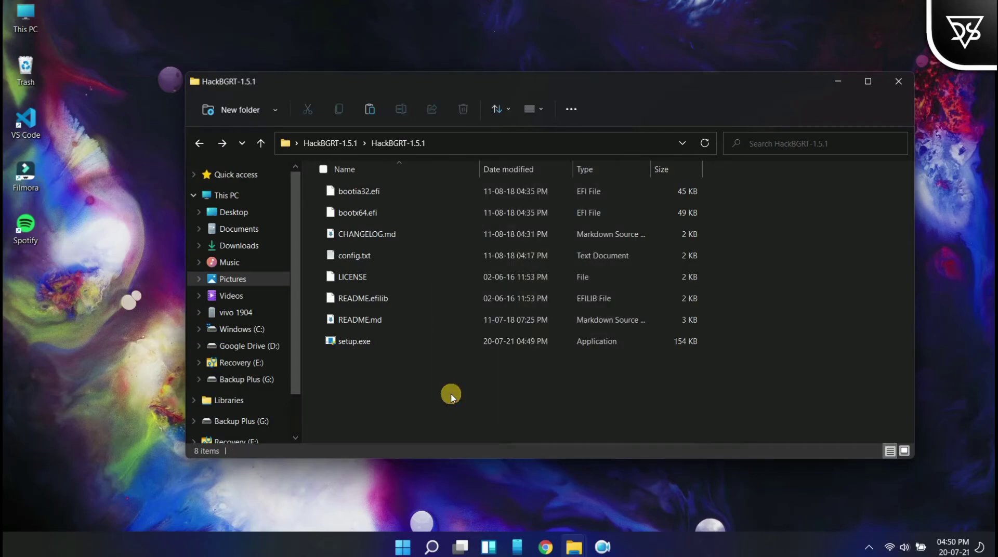
left_click(415, 393)
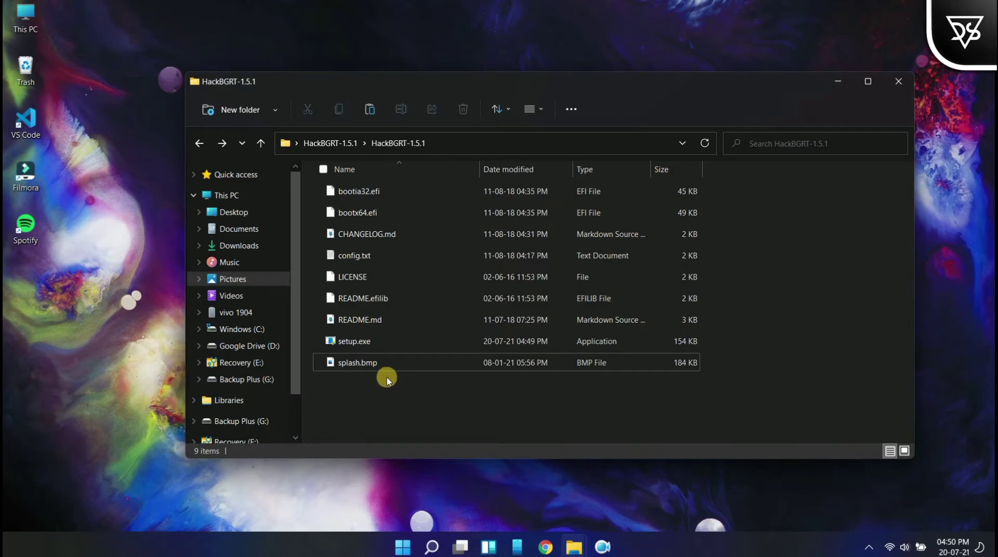
double_click(364, 366)
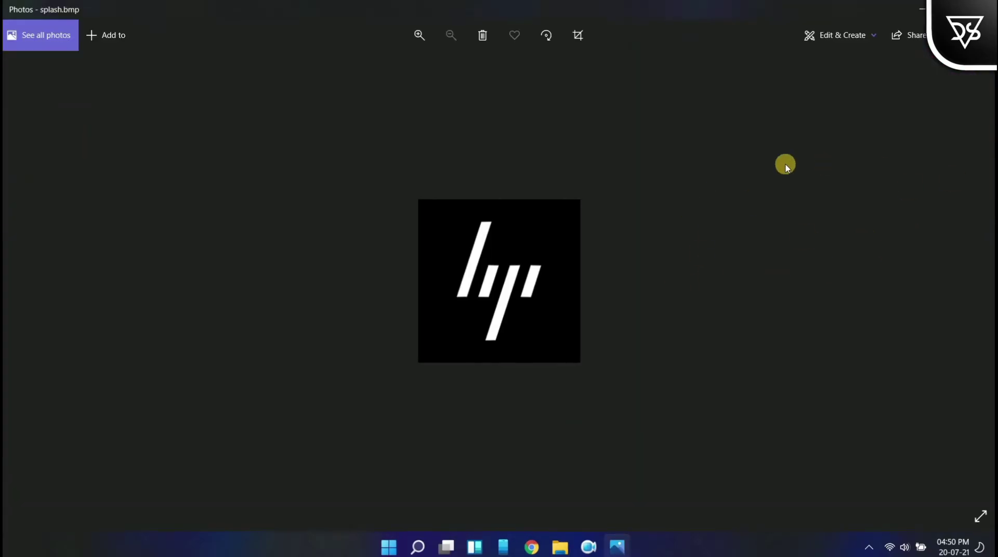
key("alt+F4")
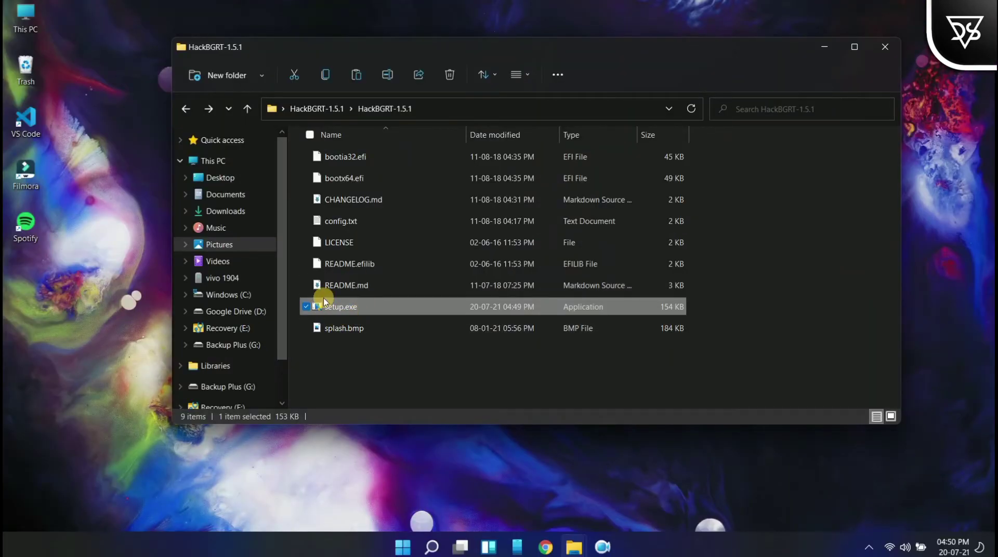
- Run setup.exe from the inner HackBGRT-1.5.1 folder and choose the install action in the installer
double_click(351, 305)
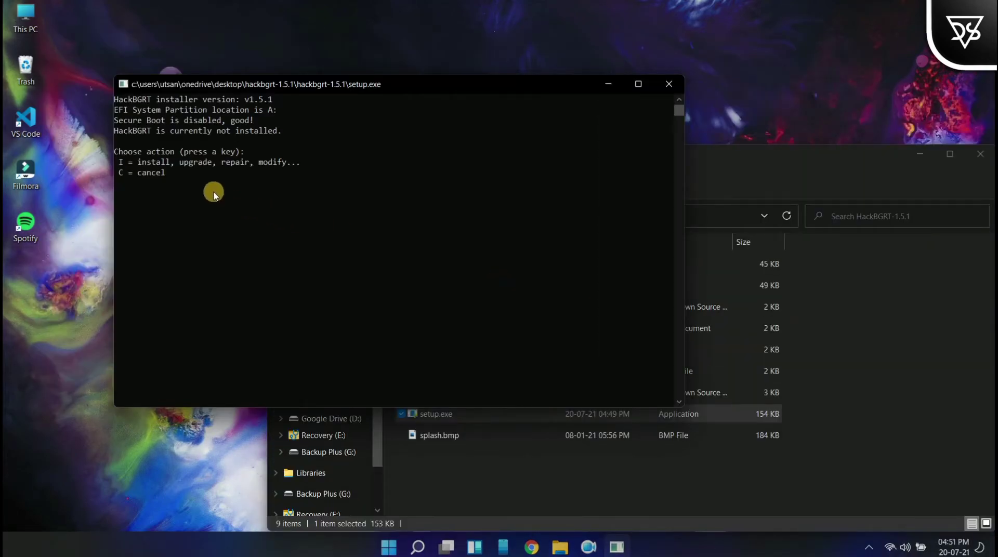
left_click(213, 193)
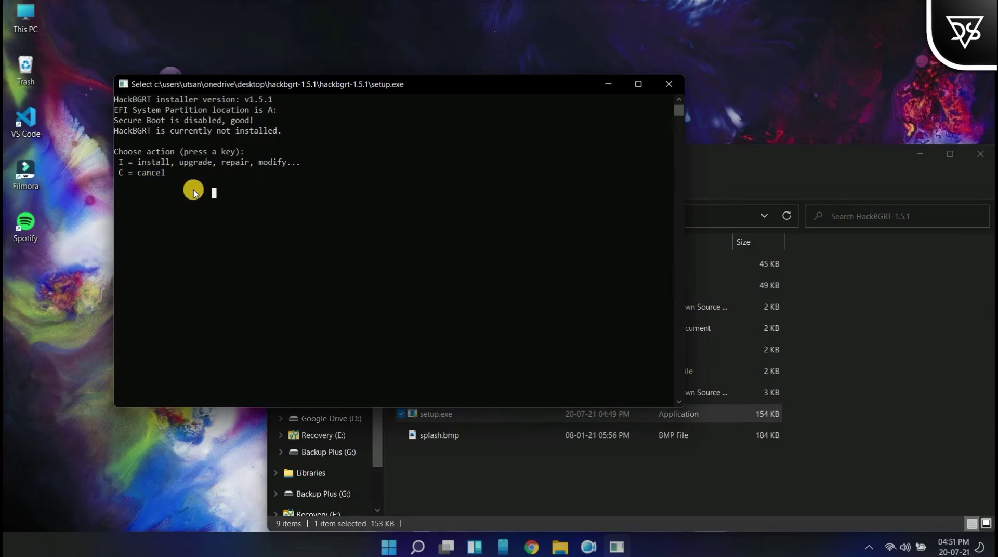
key("i")
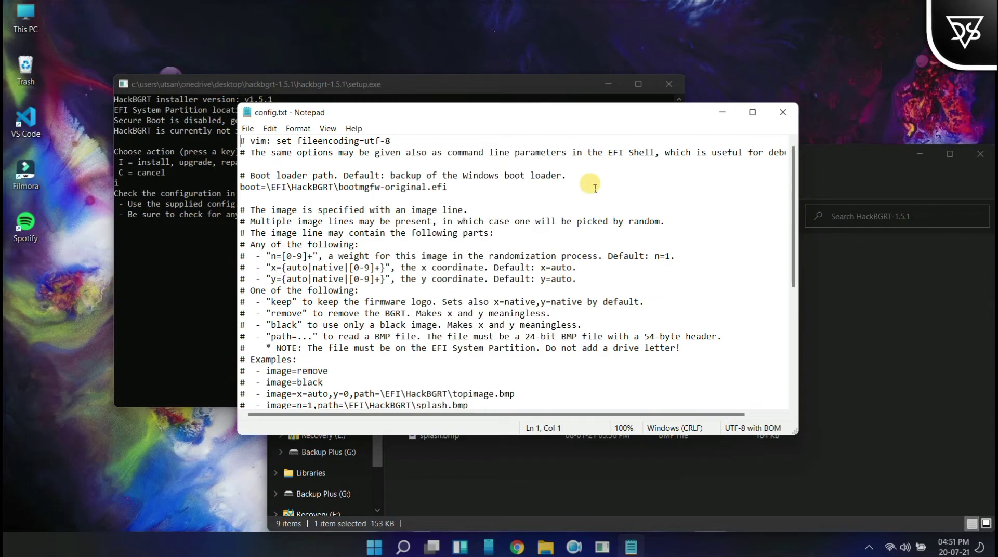
- Review the boot loader path and the image line notes in config.txt, then close the file without editing it
left_click_drag(447, 187, 303, 190)
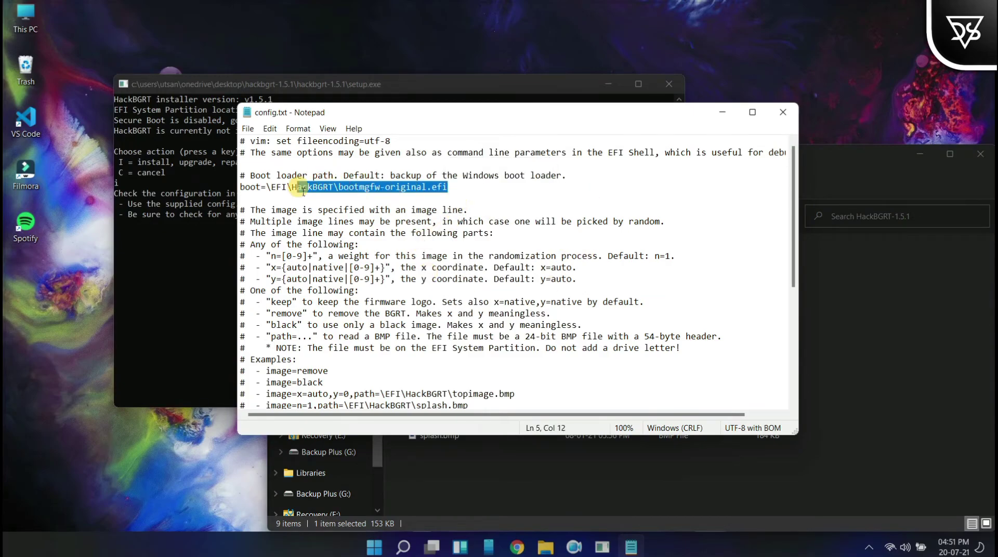
left_click_drag(333, 232, 520, 283)
left_click(638, 302)
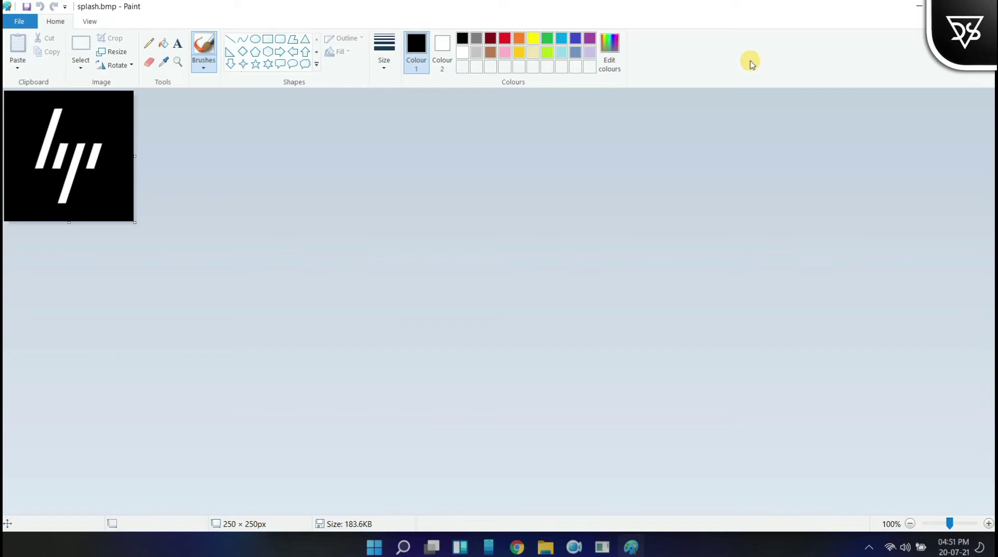
- Close the splash.bmp image in Paint and quit the HackBGRT installer
left_click(984, 6)
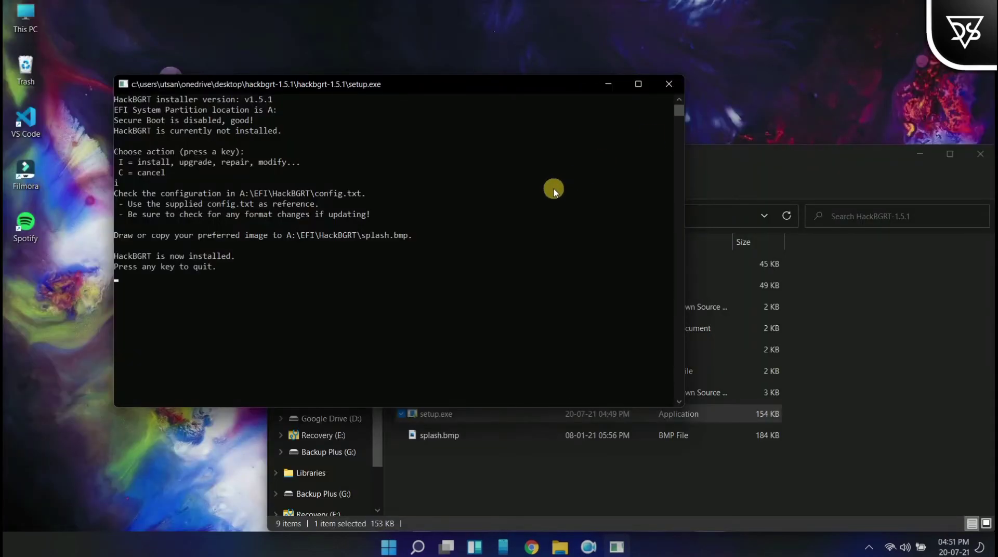
key("Return")
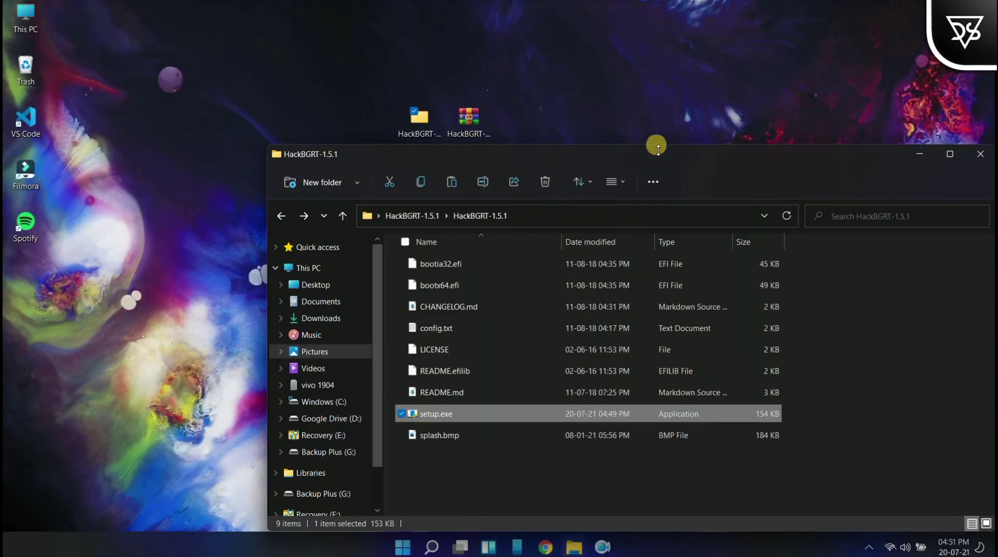
- Close the HackBGRT-1.5.1 folder window and bring up the Windows power options for restarting the PC
left_click_drag(656, 152, 458, 96)
left_click(792, 99)
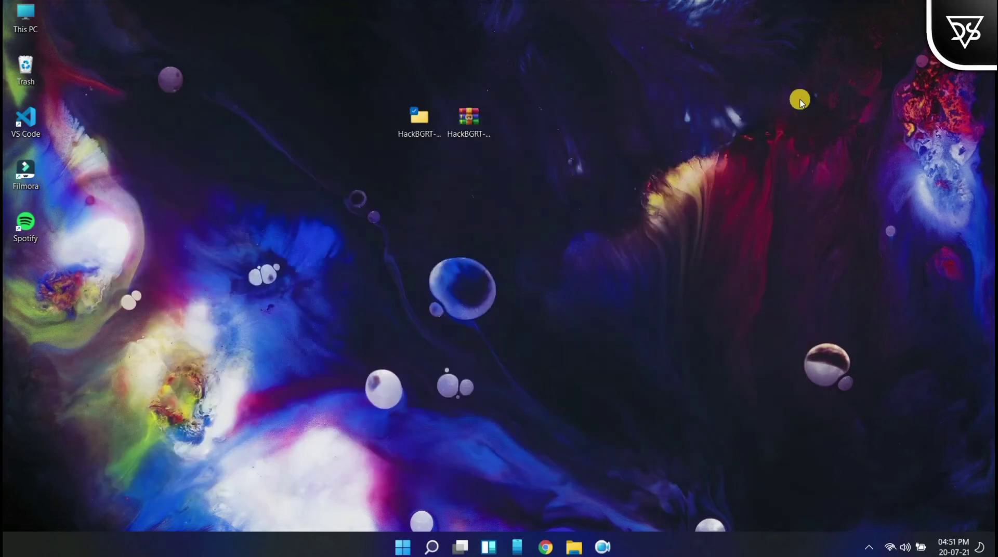
left_click(401, 548)
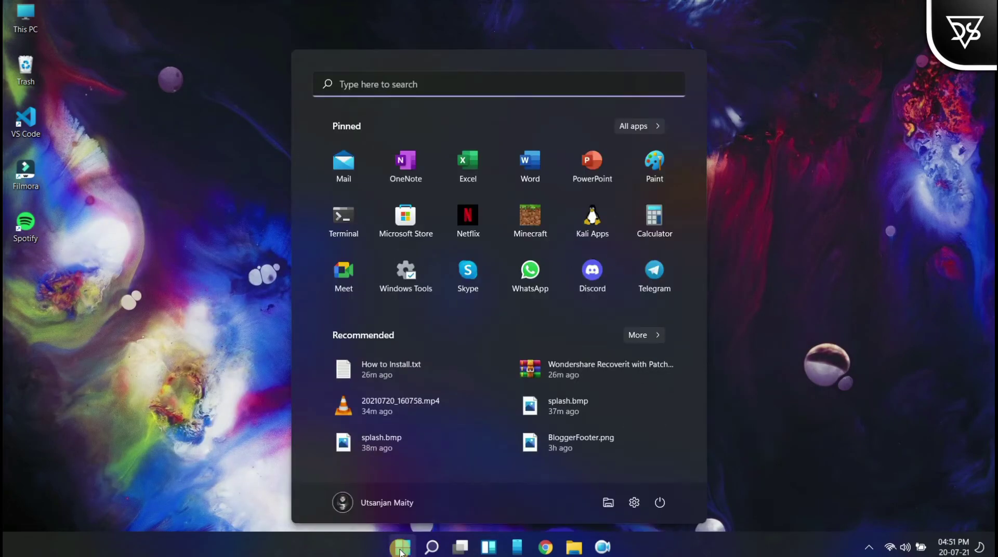
left_click(662, 504)
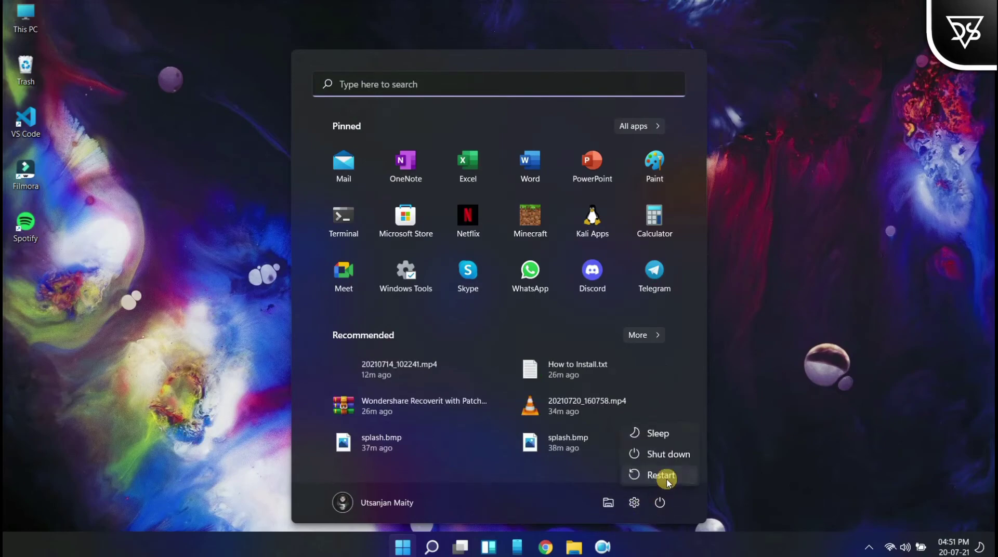